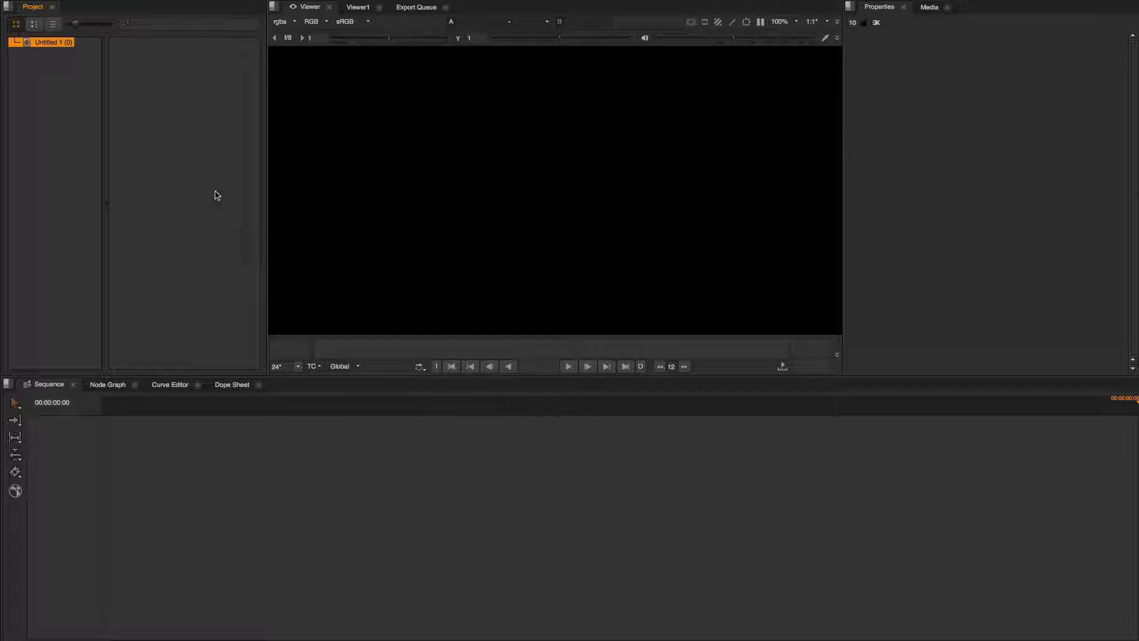
# - Switch to the Conforming workspace and on to the Editing workspace to compare their layouts
pyautogui.moveTo(184, 5)
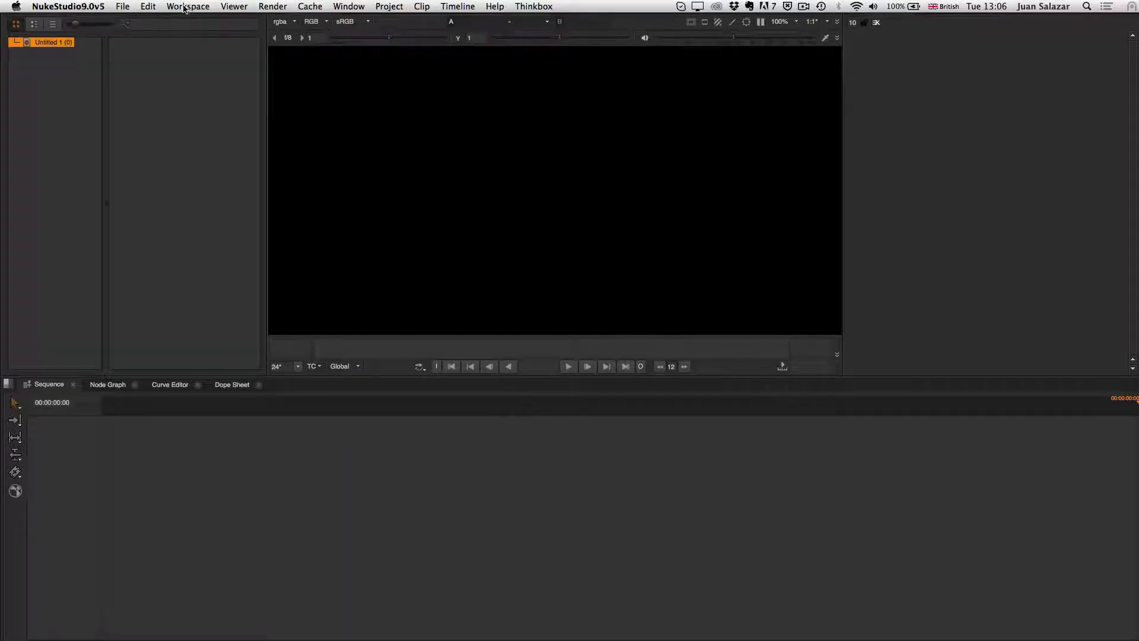
pyautogui.click(187, 7)
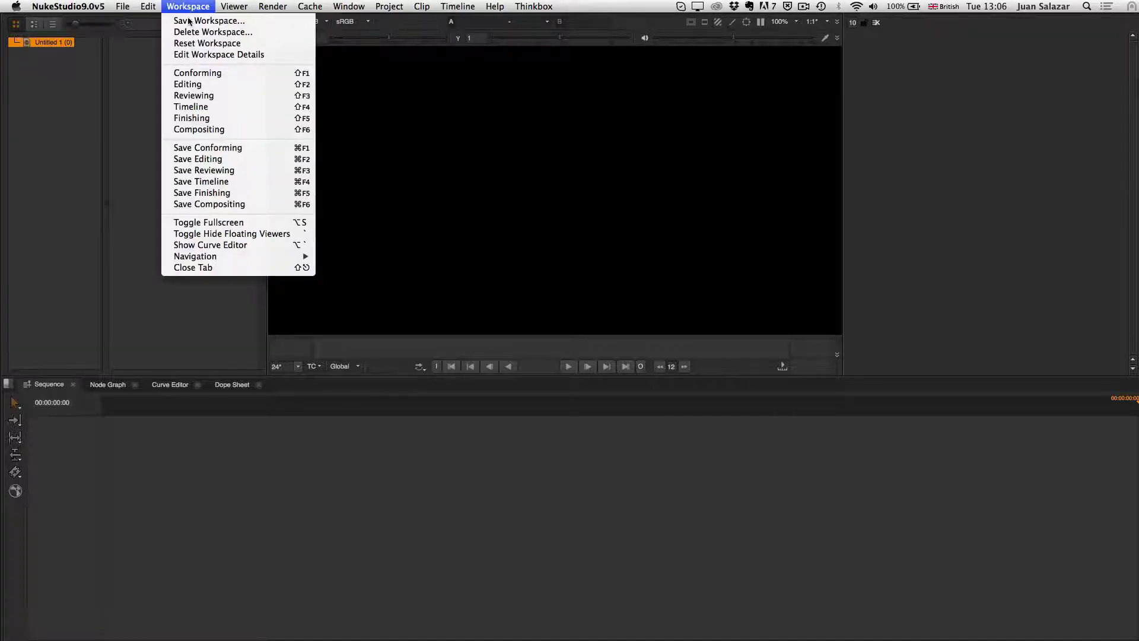
pyautogui.click(209, 74)
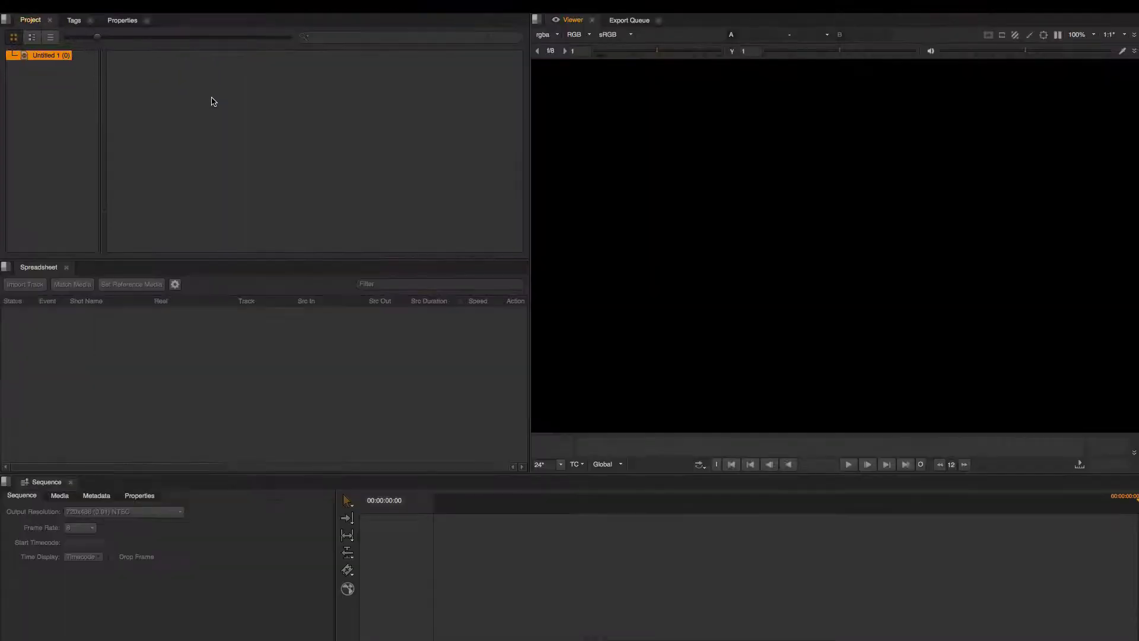
pyautogui.click(189, 6)
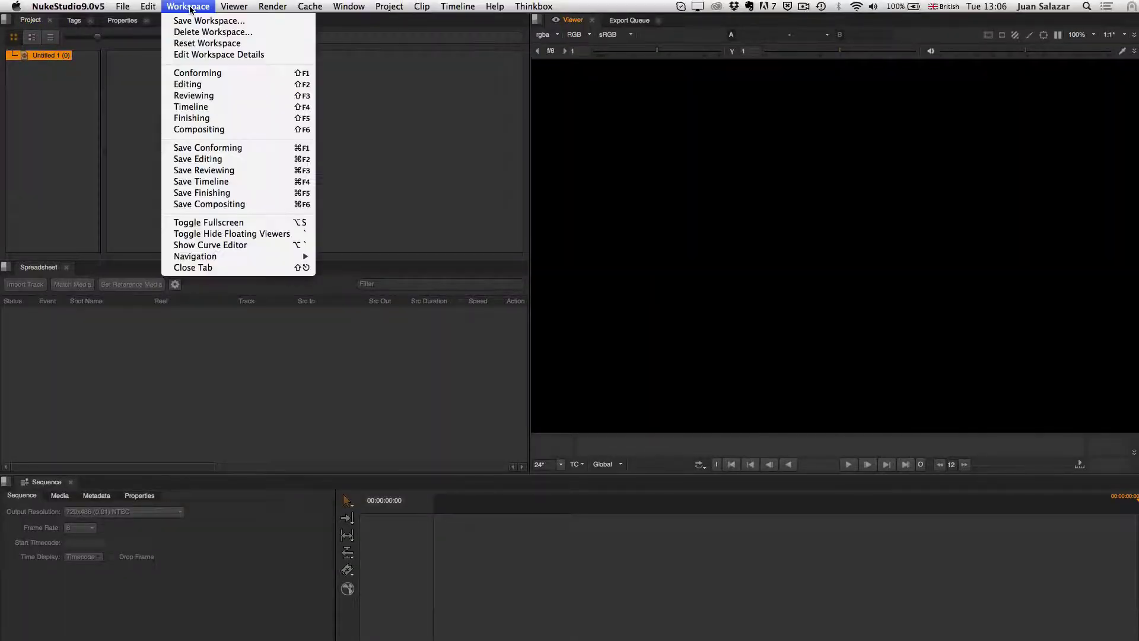
pyautogui.click(199, 84)
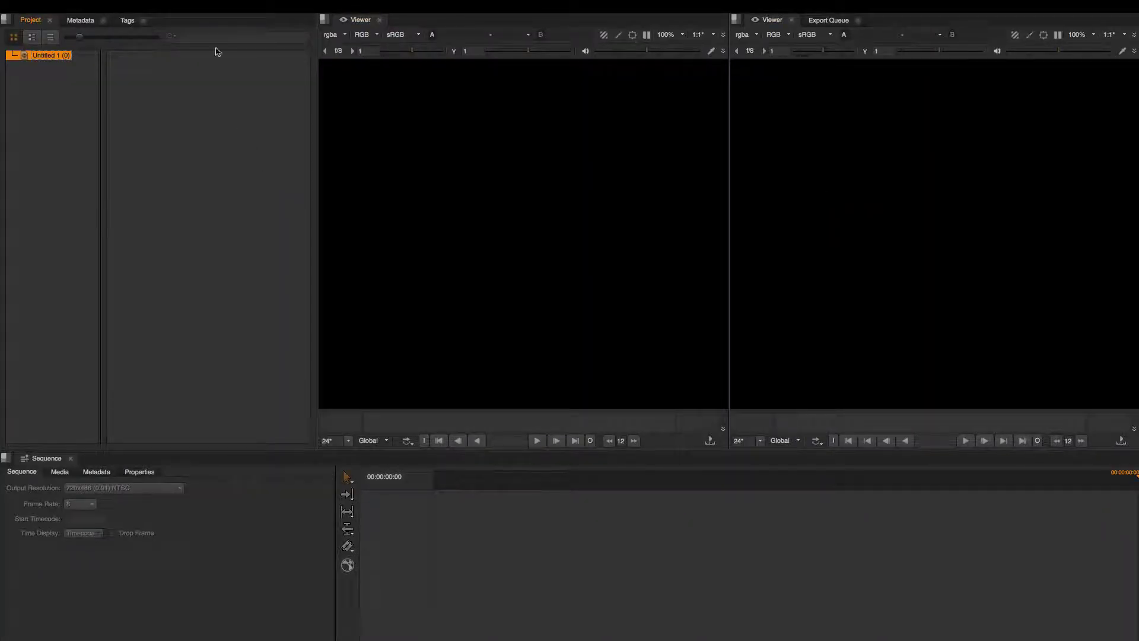
# - View the Compositing workspace layout and switch to the Finishing workspace
pyautogui.click(187, 6)
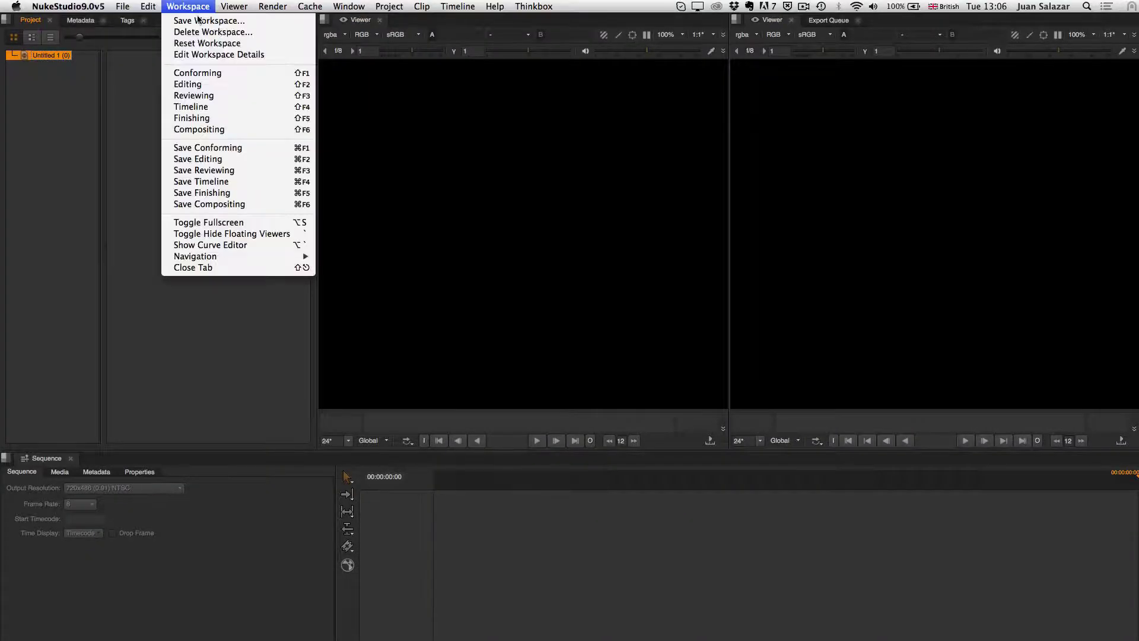
pyautogui.click(208, 131)
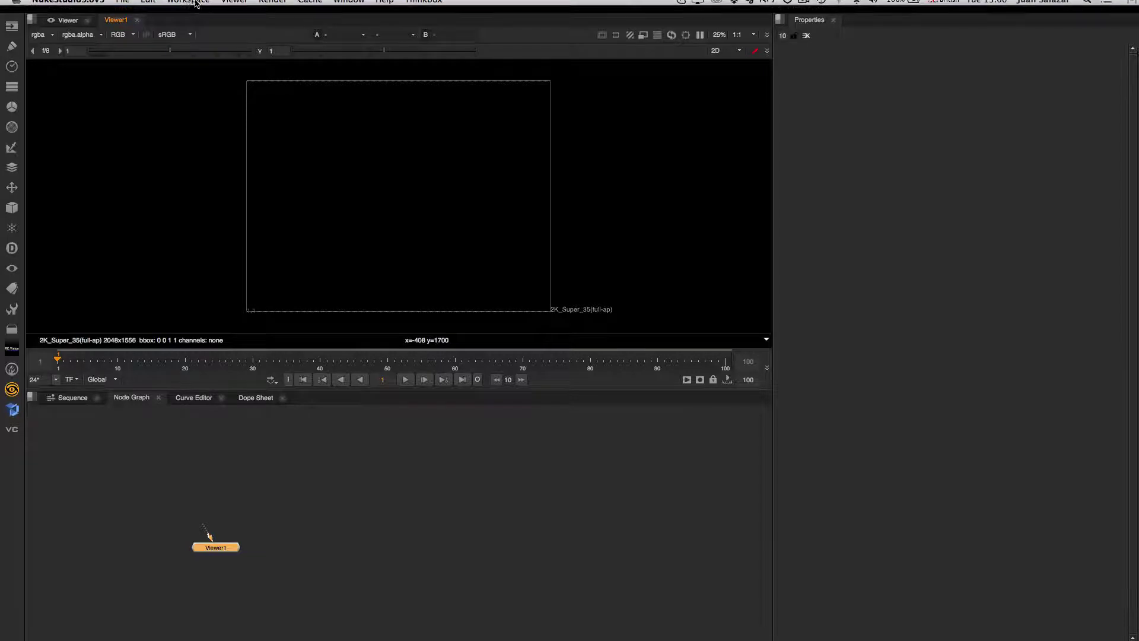
pyautogui.click(187, 6)
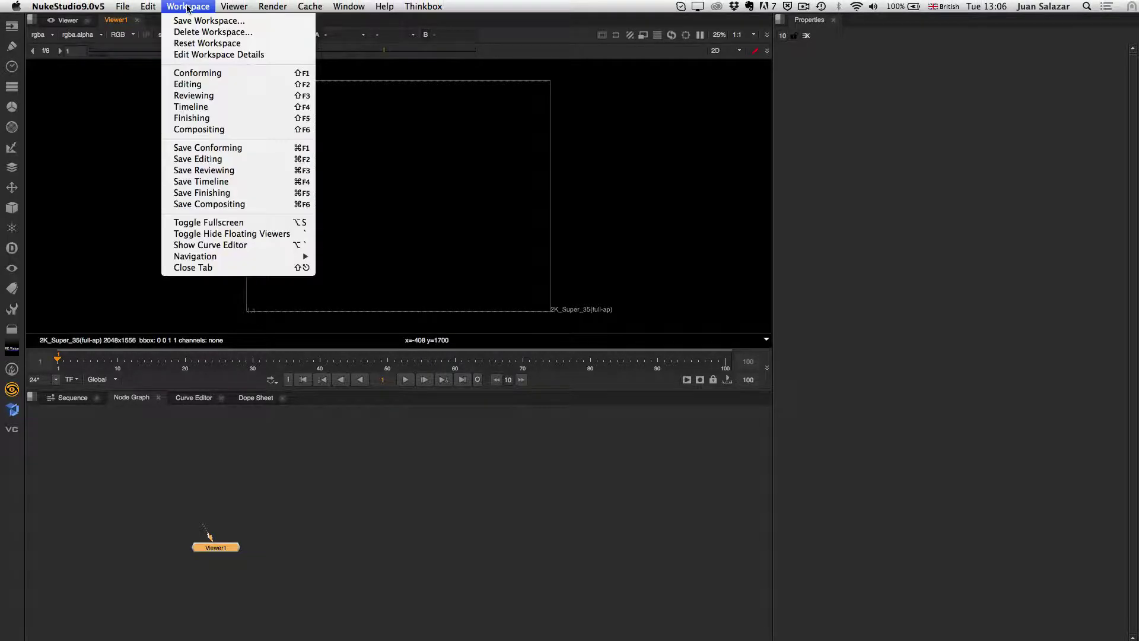
pyautogui.click(199, 118)
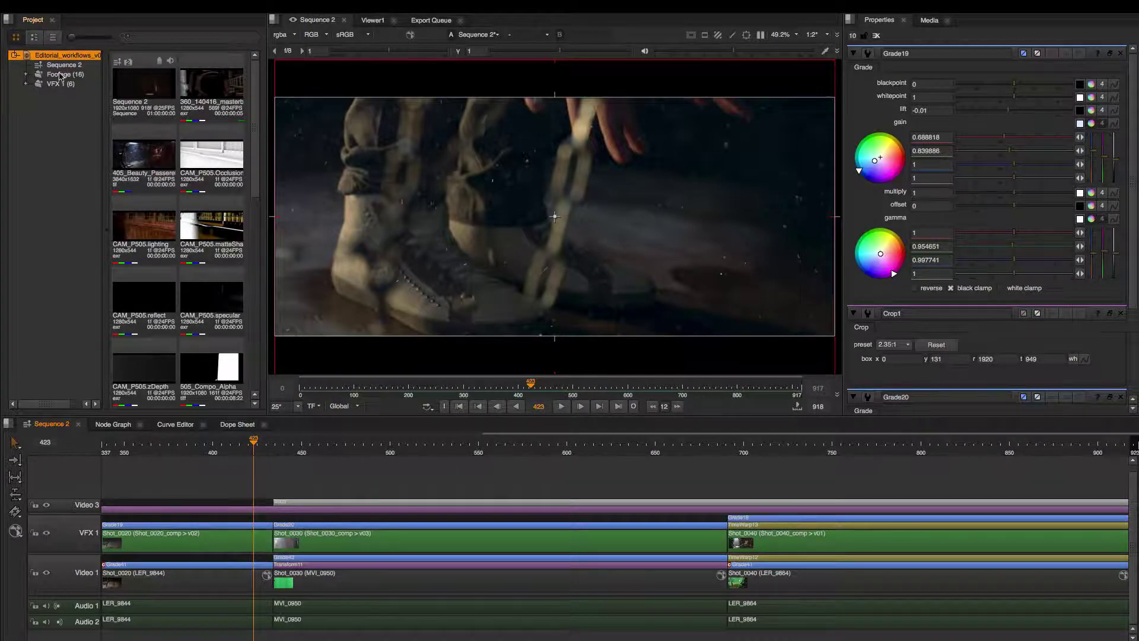
# - Expand the Footage and VFX 1 bins of the project to reveal their contents
pyautogui.click(26, 75)
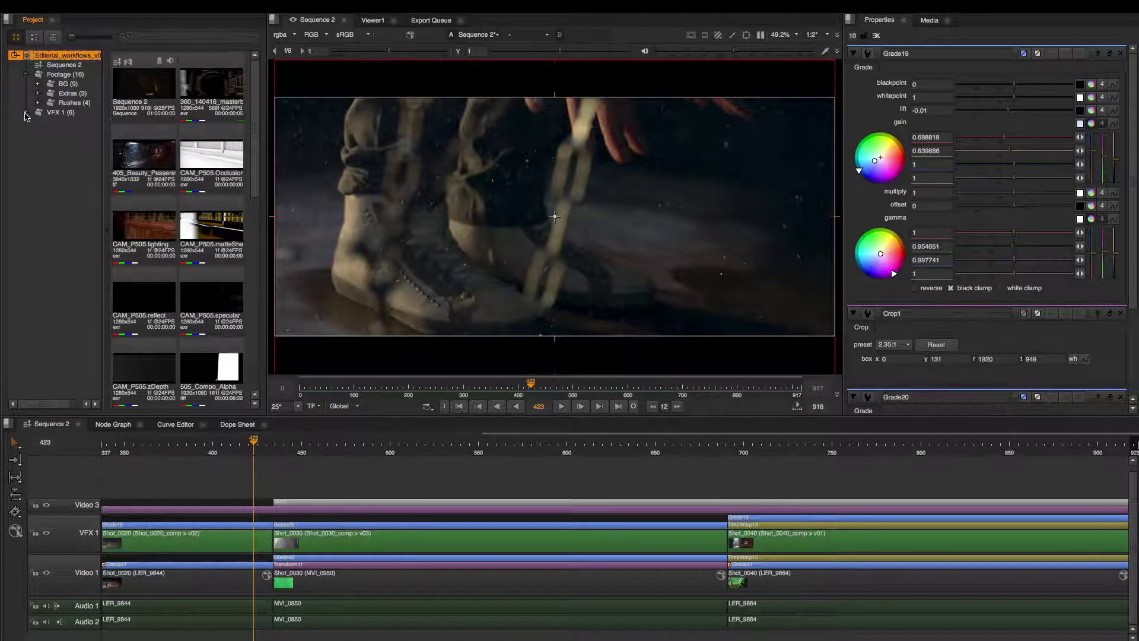
pyautogui.click(26, 113)
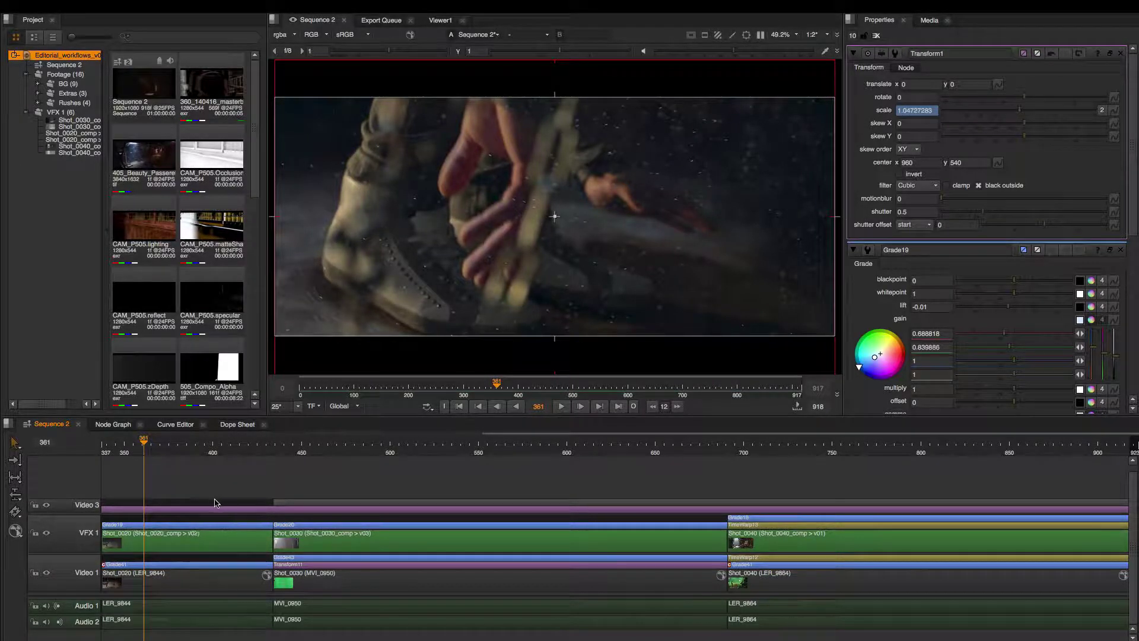
# - Play Sequence 2 and park the playhead at frame 567 in Shot_0030, and show the shot's composite in the Node Graph
pyautogui.press('space')
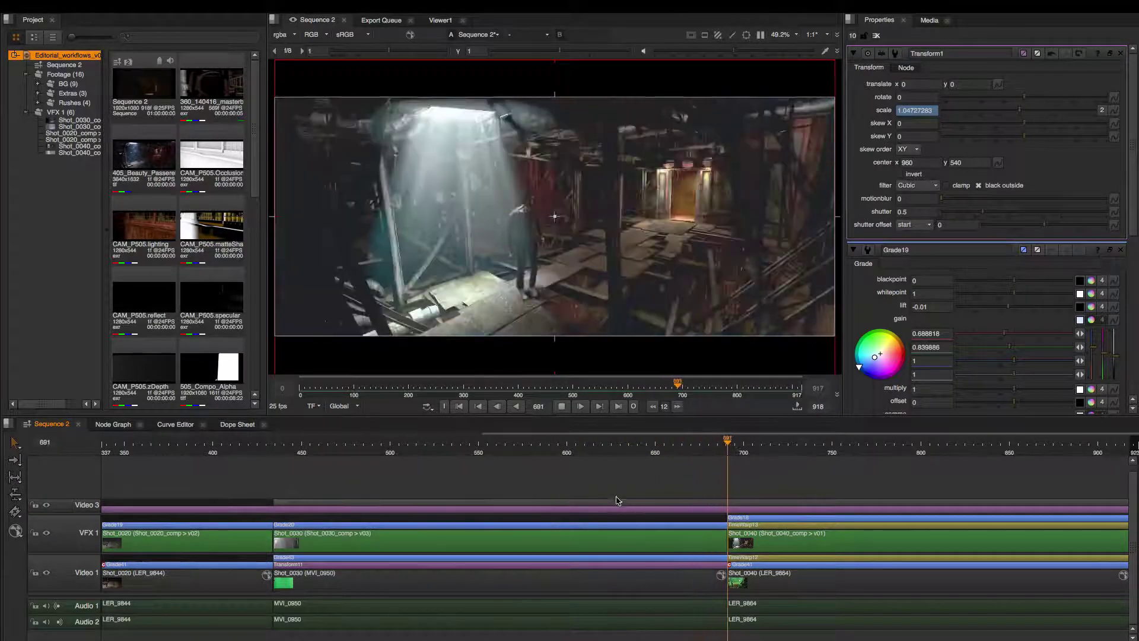
pyautogui.click(510, 482)
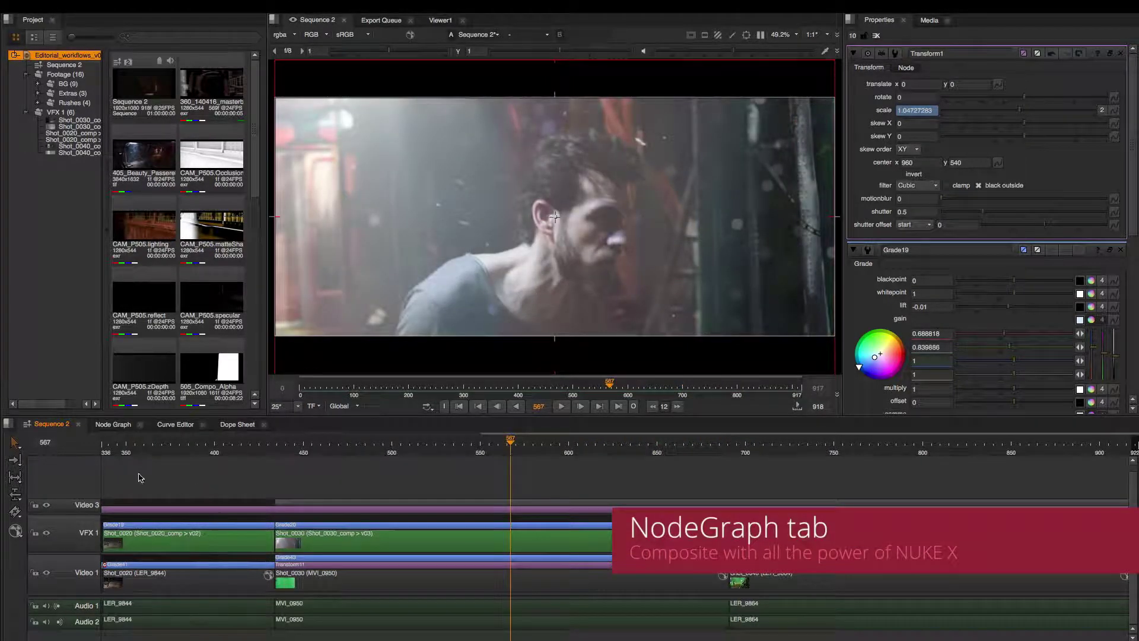
pyautogui.click(115, 427)
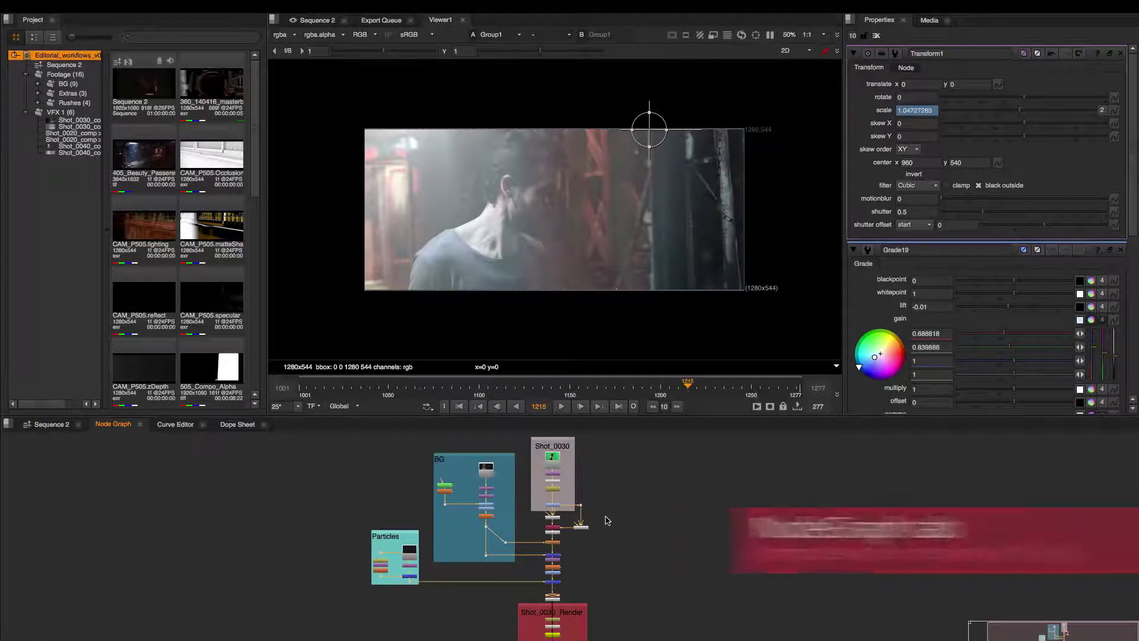
pyautogui.press('f')
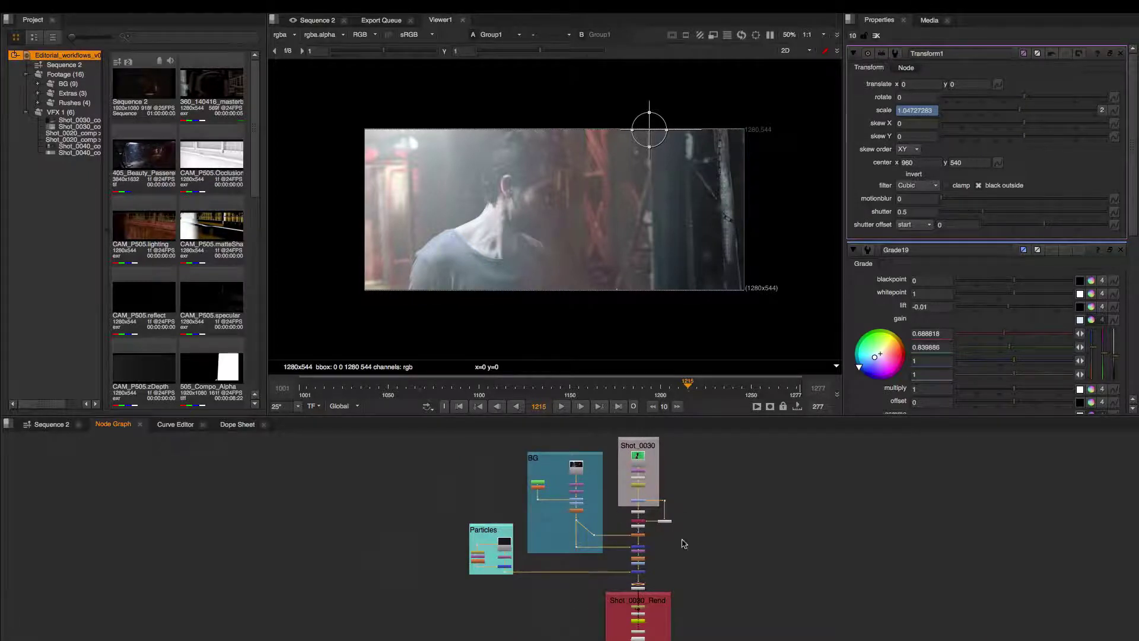
# - Frame Transform1's scale curve in the Curve Editor and tilt the tangent of its frame 1067 keyframe slightly upward
pyautogui.click(175, 424)
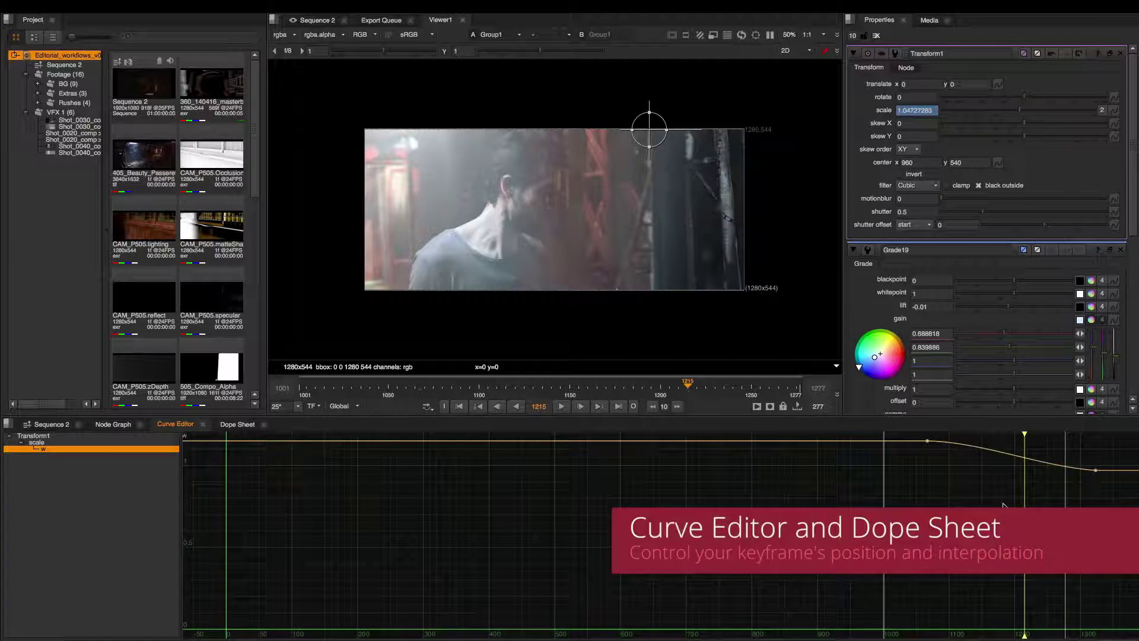
pyautogui.moveTo(883, 509); pyautogui.dragTo(1124, 436)
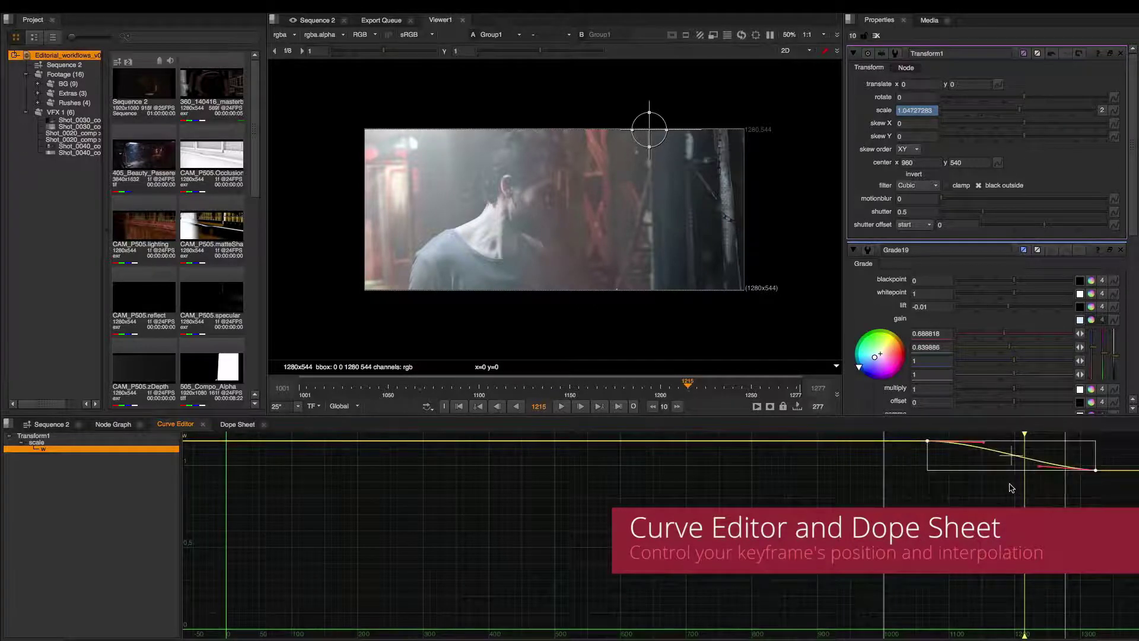
pyautogui.press('f')
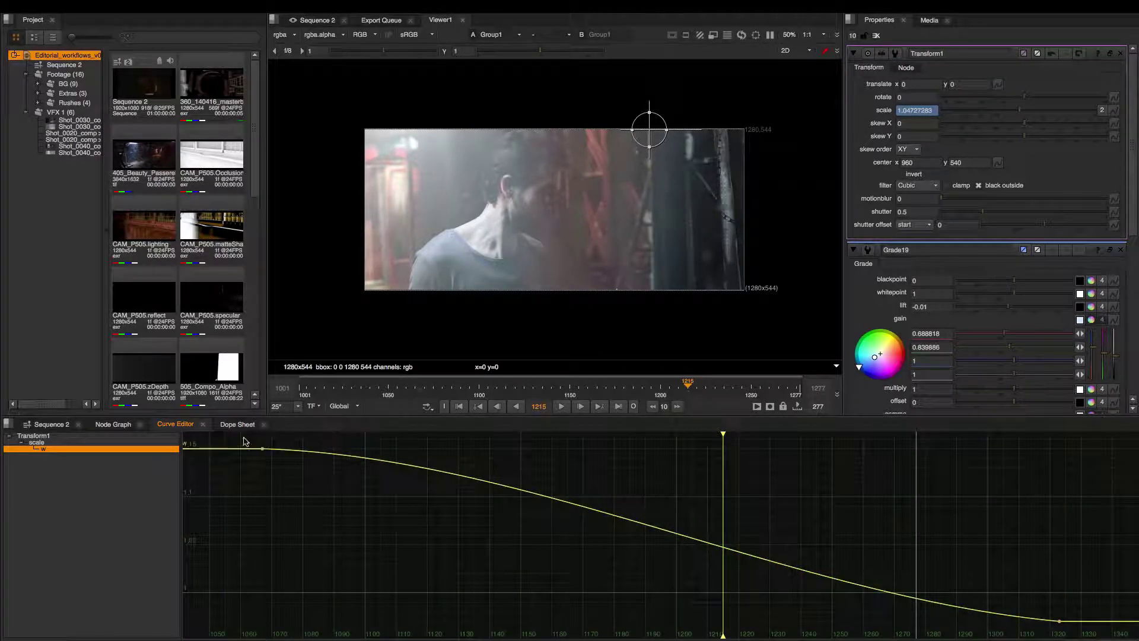
pyautogui.click(263, 448)
pyautogui.moveTo(356, 452)
pyautogui.mouseDown()
pyautogui.moveTo(352, 466)
pyautogui.moveTo(361, 444)
pyautogui.mouseUp()
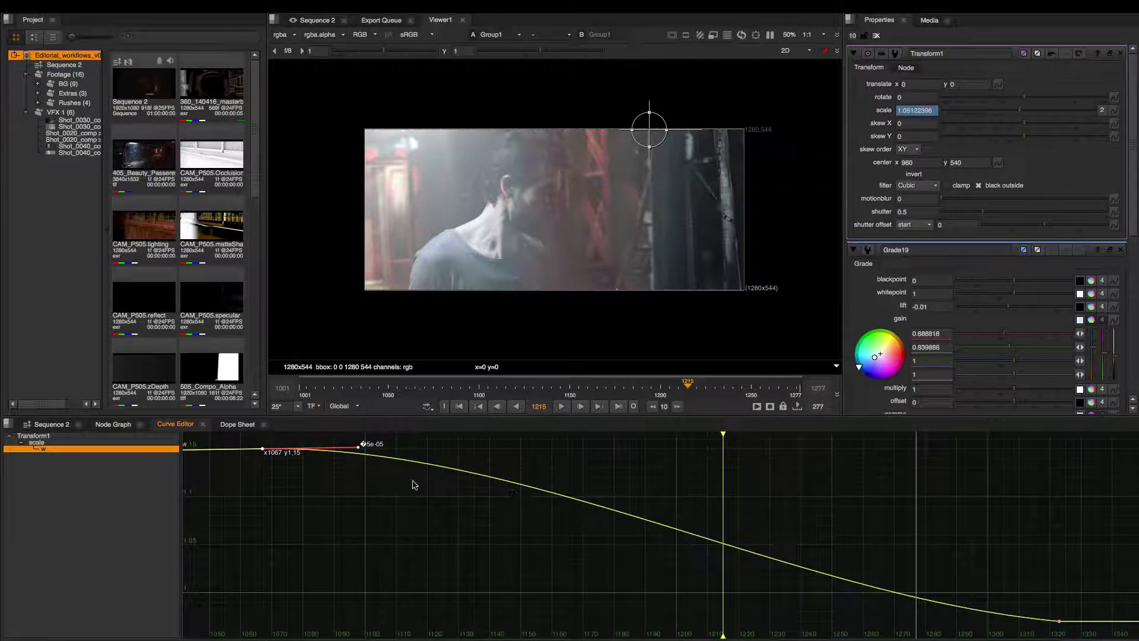
# - Move the last Transform1 scale keyframe earlier in the Dope Sheet, to about frame 1265, and return to the Curve Editor
pyautogui.click(237, 424)
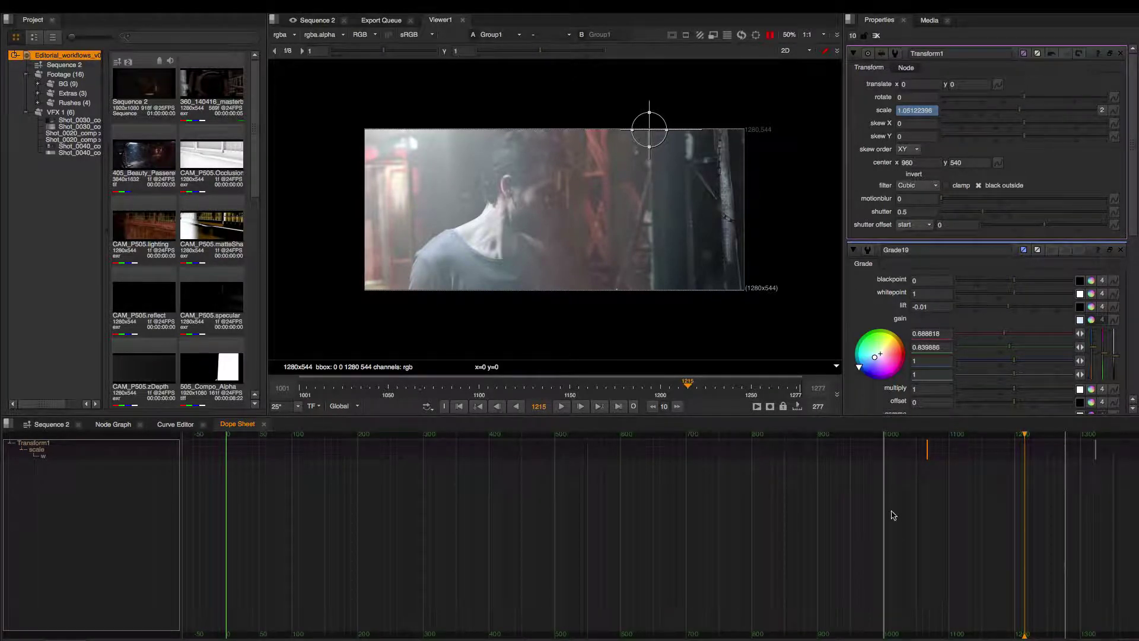
pyautogui.moveTo(889, 512); pyautogui.dragTo(1122, 442)
pyautogui.press('f')
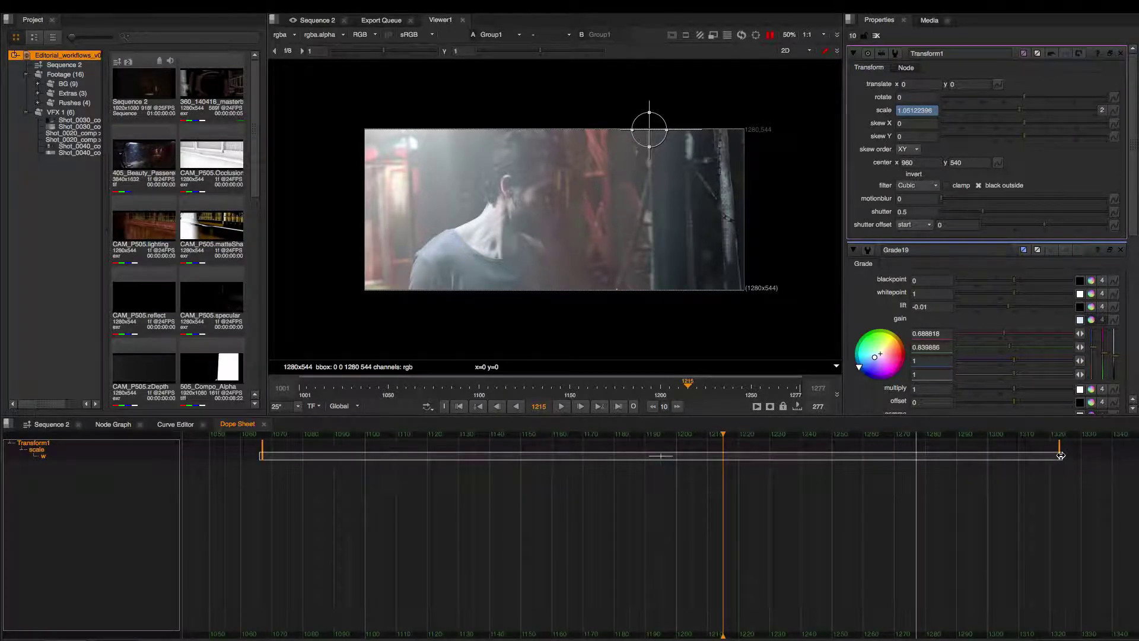
pyautogui.moveTo(1061, 455); pyautogui.dragTo(880, 455)
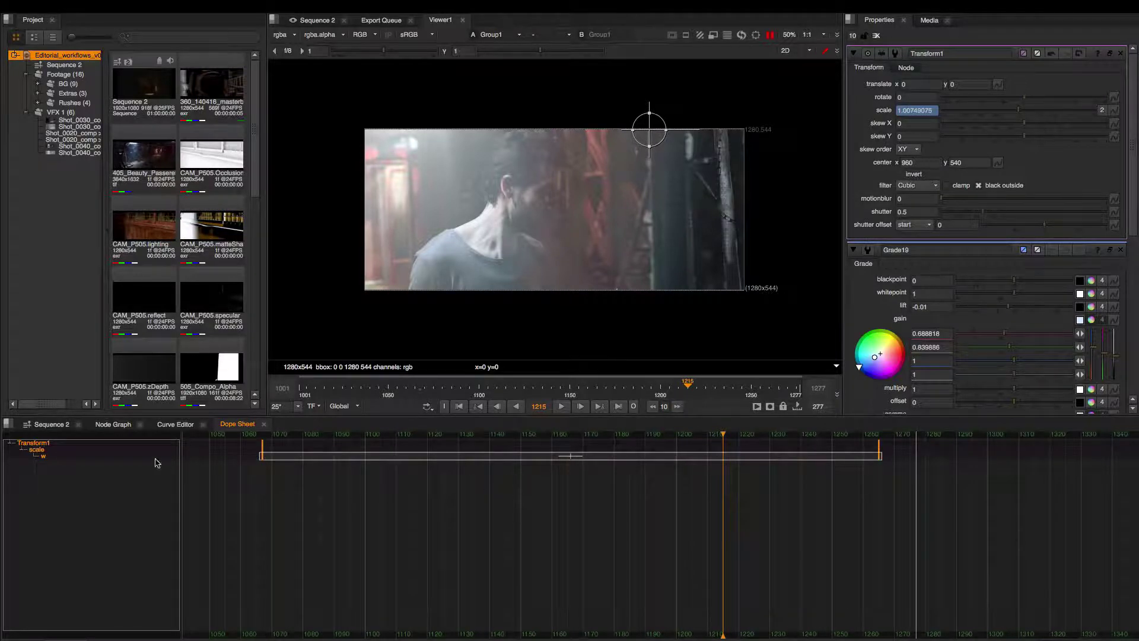
pyautogui.click(179, 425)
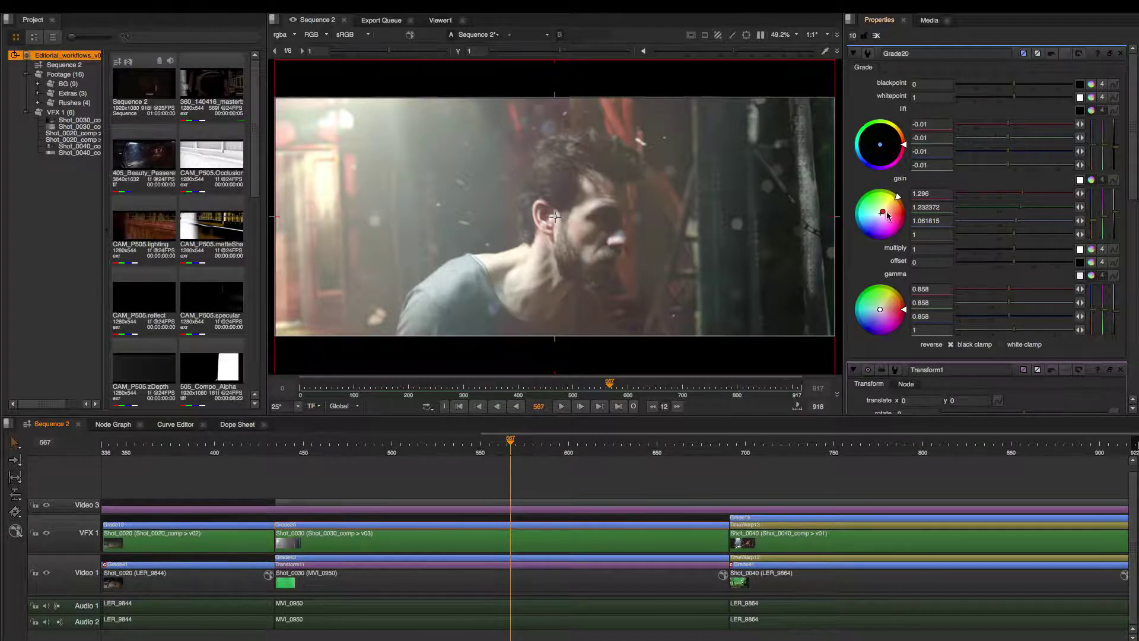
# - Shift Grade20's gain toward yellow-green, to about 1.28 red, 1.3 green and 0.89 blue, stepping back the final small adjustment
pyautogui.moveTo(884, 214)
pyautogui.mouseDown()
pyautogui.moveTo(903, 207)
pyautogui.moveTo(893, 204)
pyautogui.mouseUp()
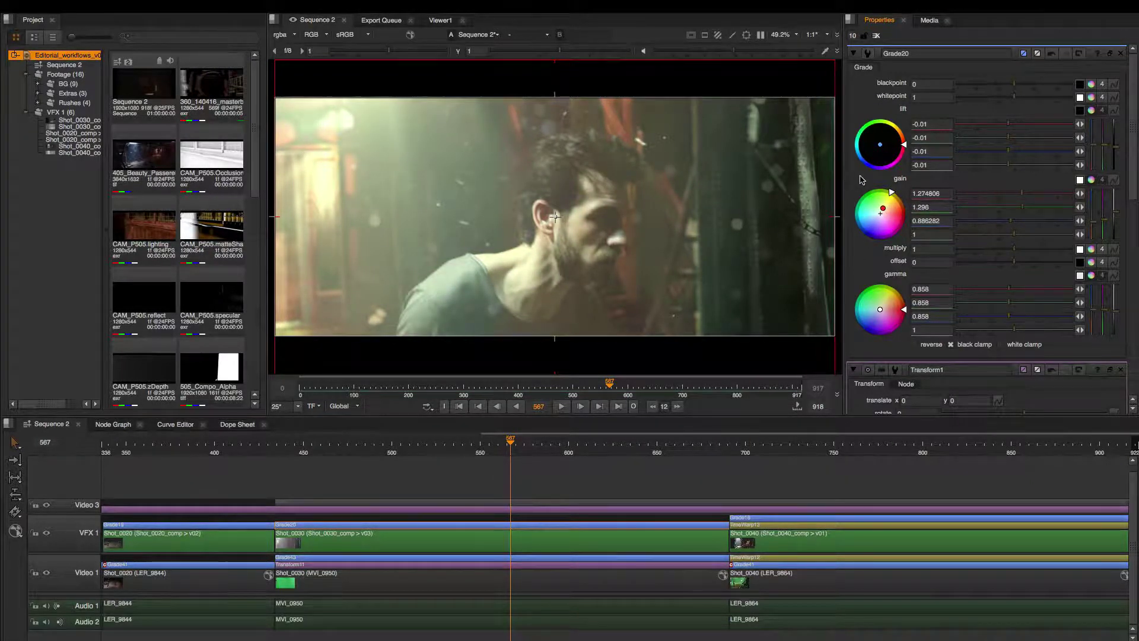
pyautogui.click(1051, 54)
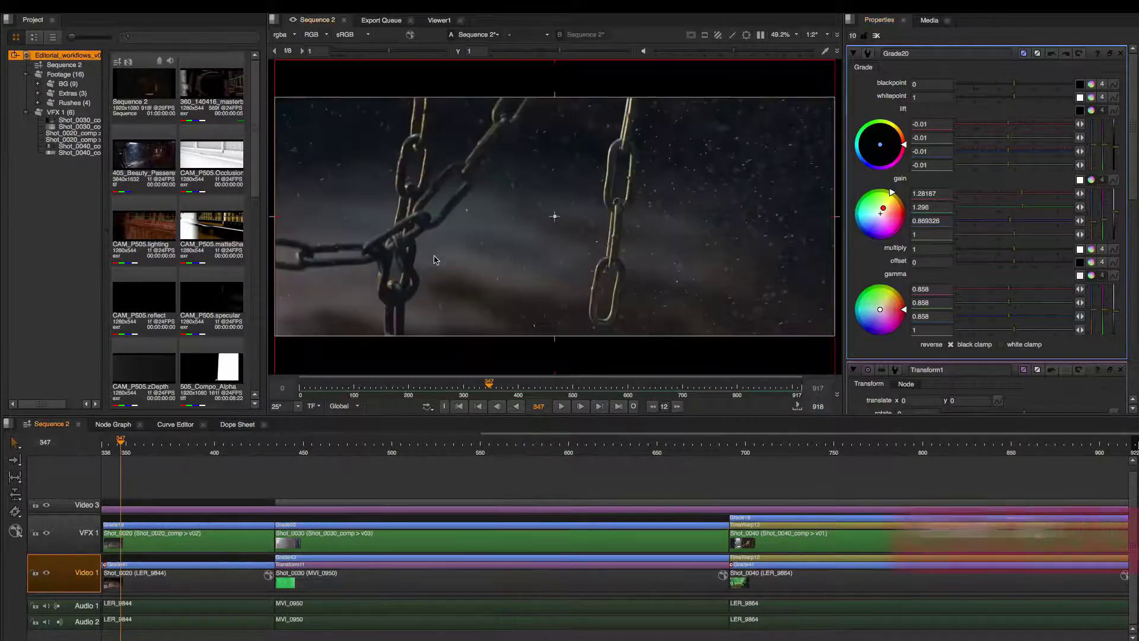
# - Play Sequence 2 forward and in reverse, and skip through the edits to the start of Shot_0040 at frame 691
pyautogui.click(561, 408)
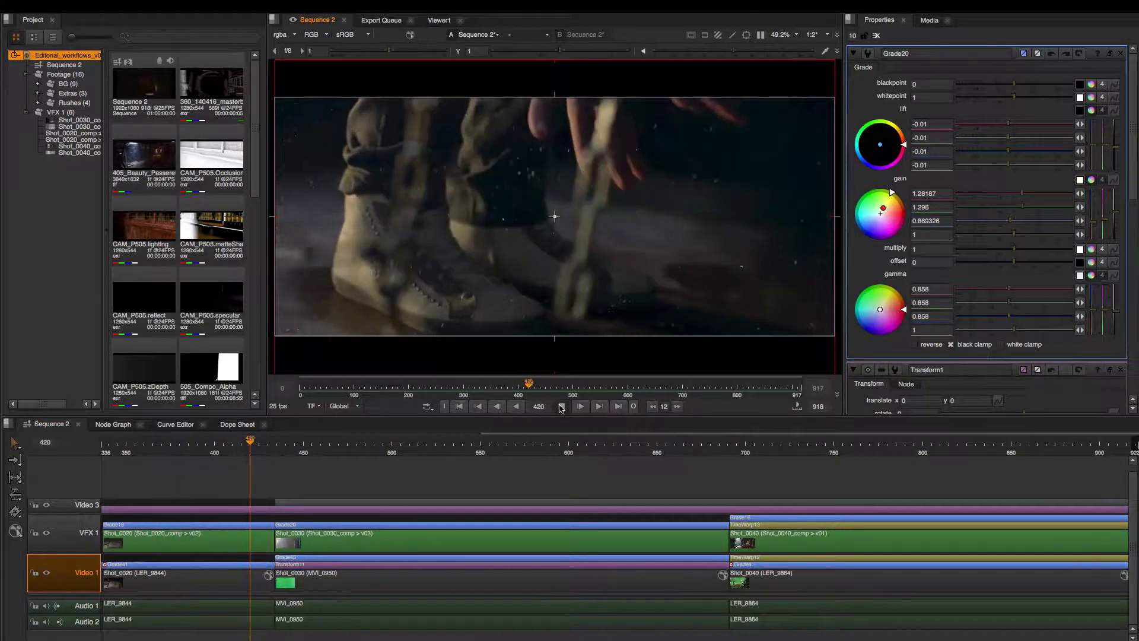
pyautogui.click(560, 406)
pyautogui.press('j')
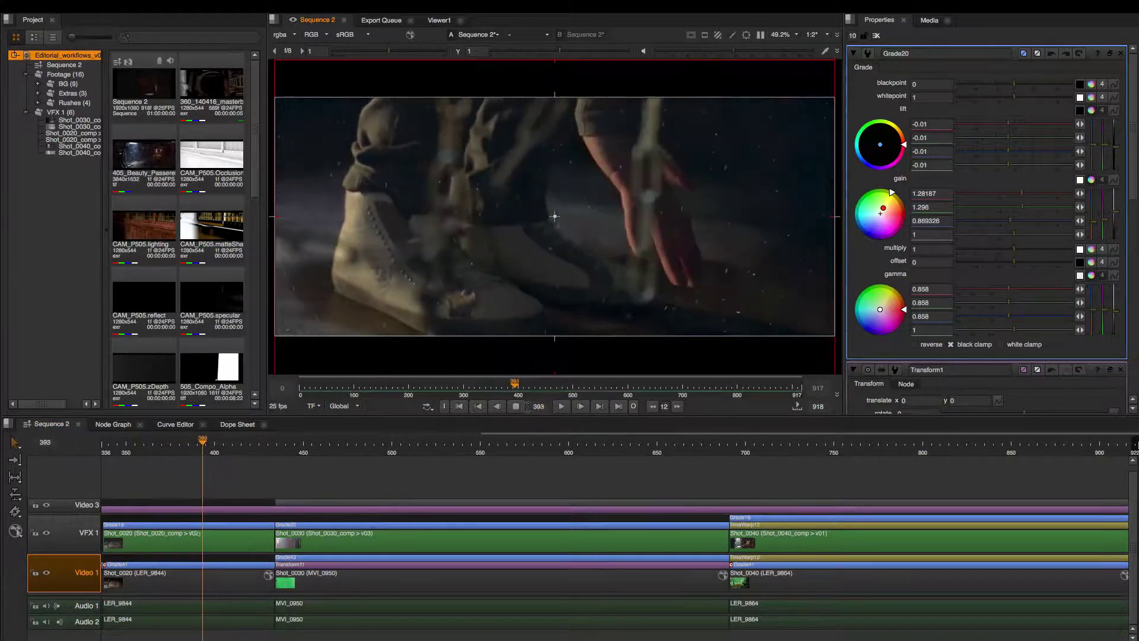
pyautogui.press('k')
pyautogui.click(600, 407)
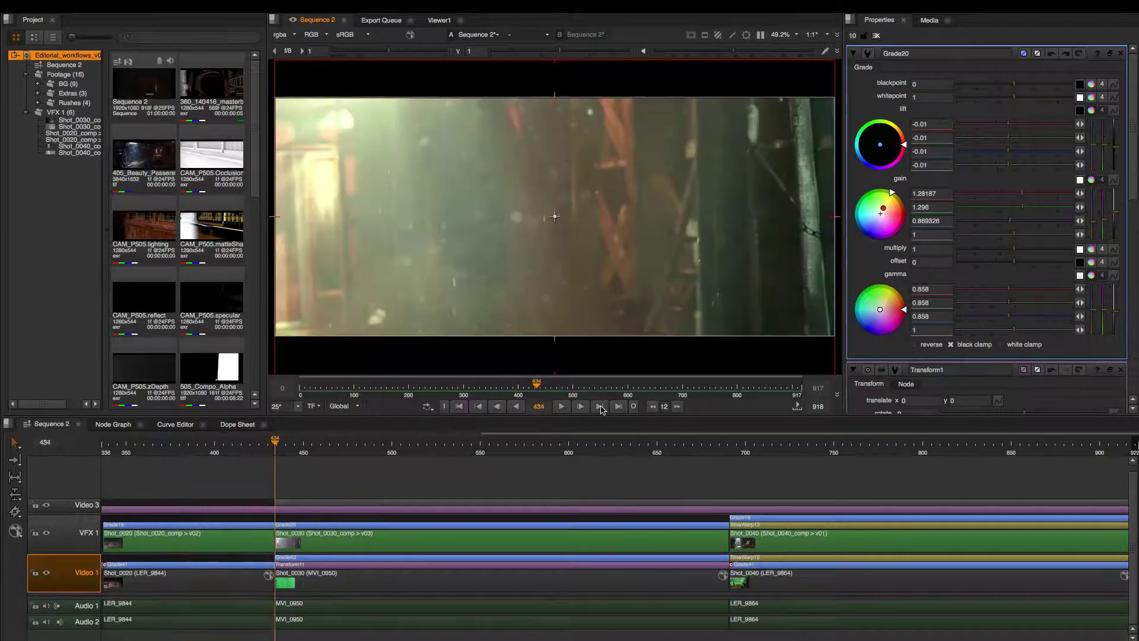
pyautogui.click(600, 407)
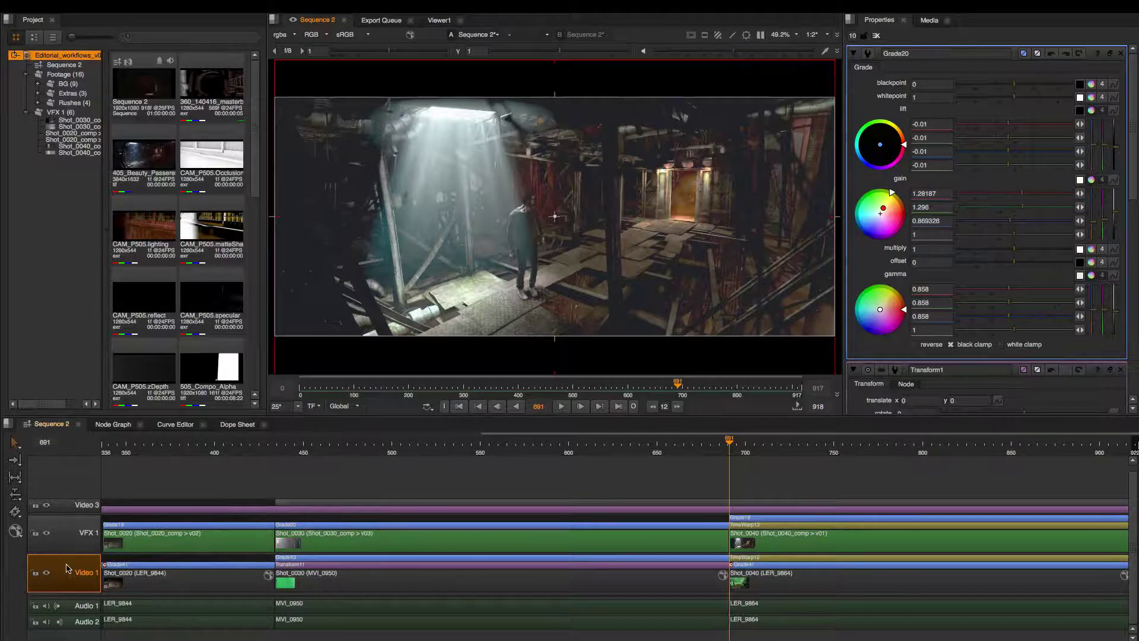
# - Compare the finished Shot_0040 composite with its green-screen plate using a wipe near the frame's centre, and switch to the vertical comparison mode
pyautogui.press('w')
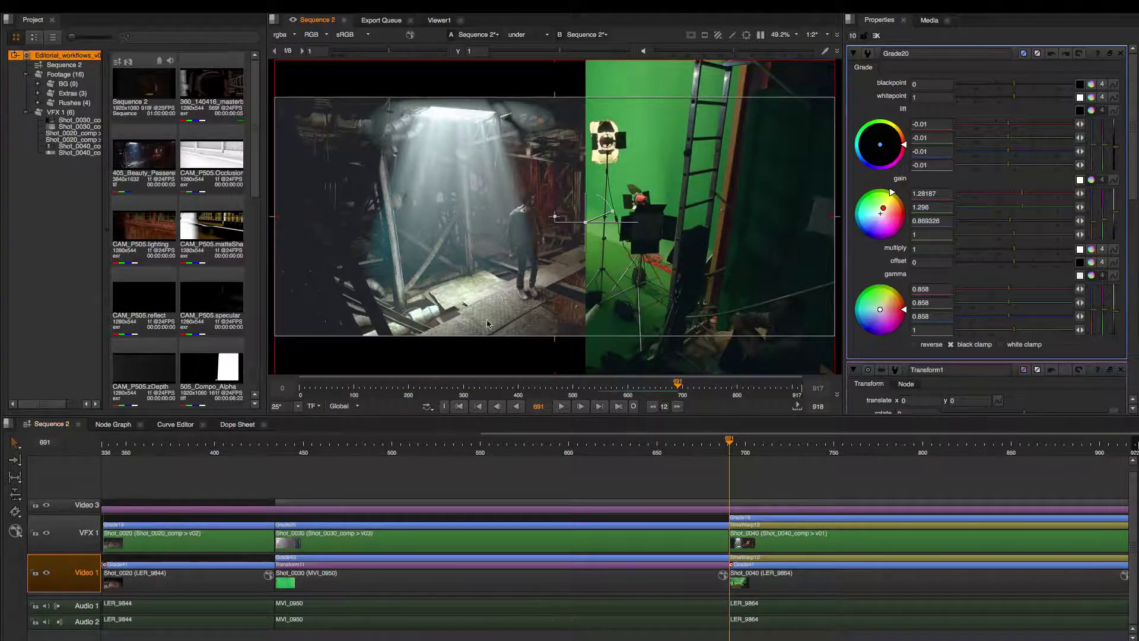
pyautogui.moveTo(579, 223); pyautogui.dragTo(559, 236)
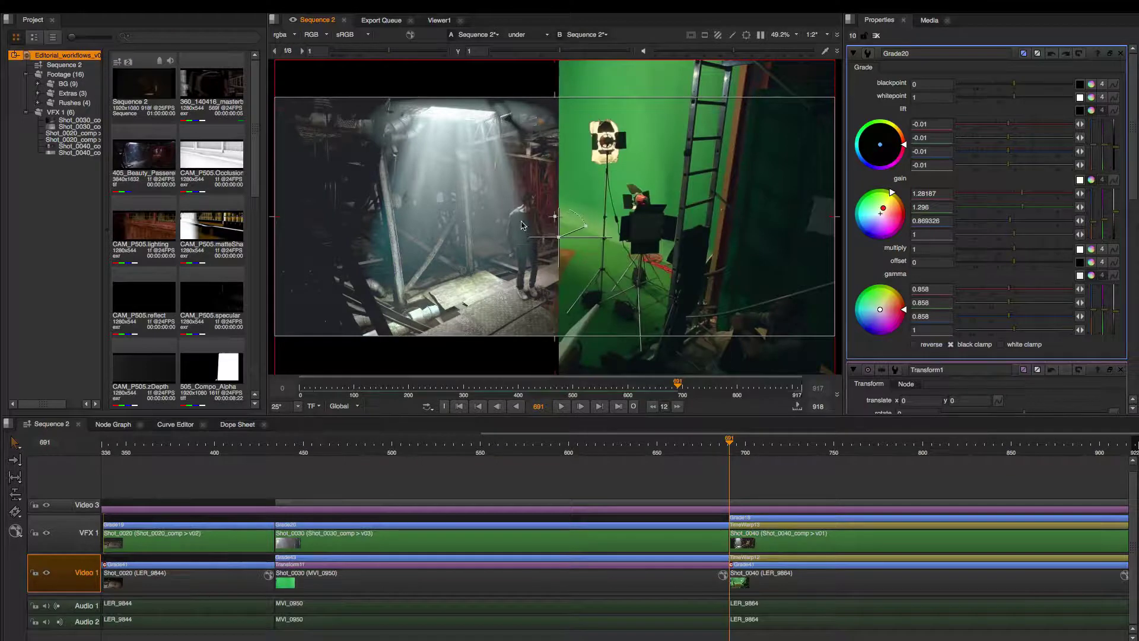
pyautogui.click(540, 36)
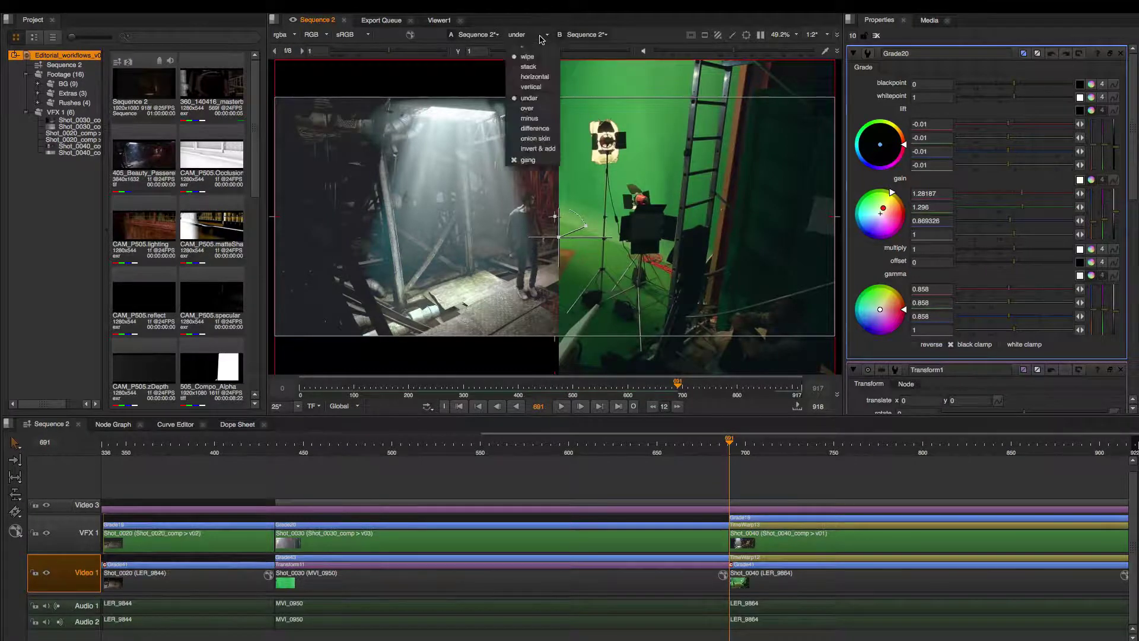
pyautogui.click(544, 88)
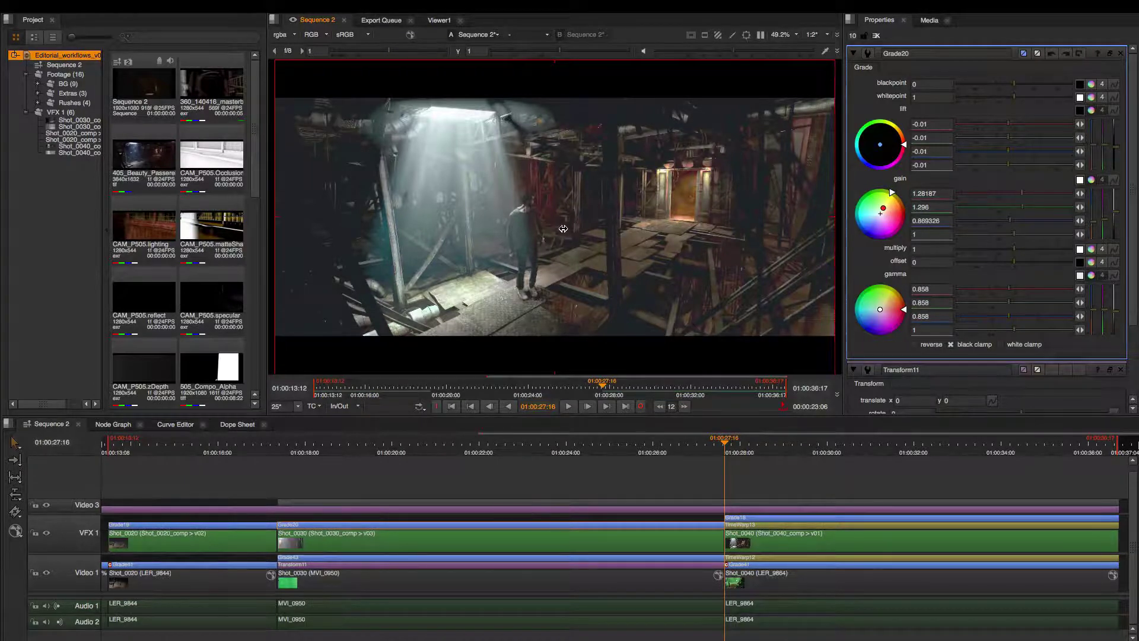
pyautogui.scroll(3, 563, 229)
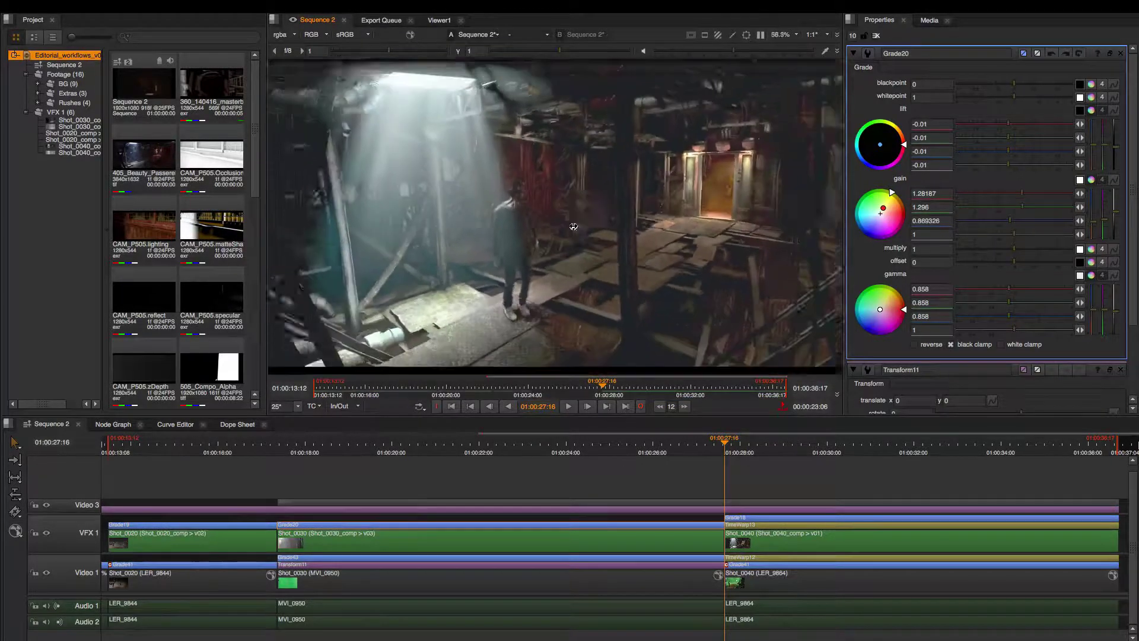
pyautogui.moveTo(572, 227)
pyautogui.mouseDown()
pyautogui.moveTo(528, 242)
pyautogui.moveTo(580, 230)
pyautogui.mouseUp()
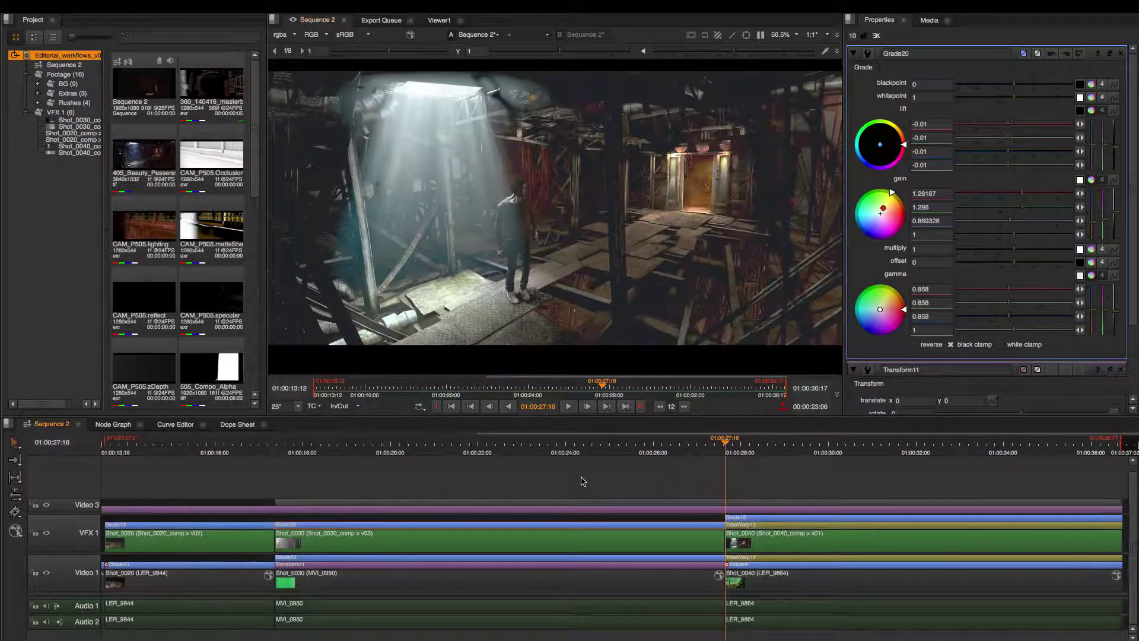
pyautogui.scroll(4, 587, 479)
pyautogui.scroll(-4, 629, 480)
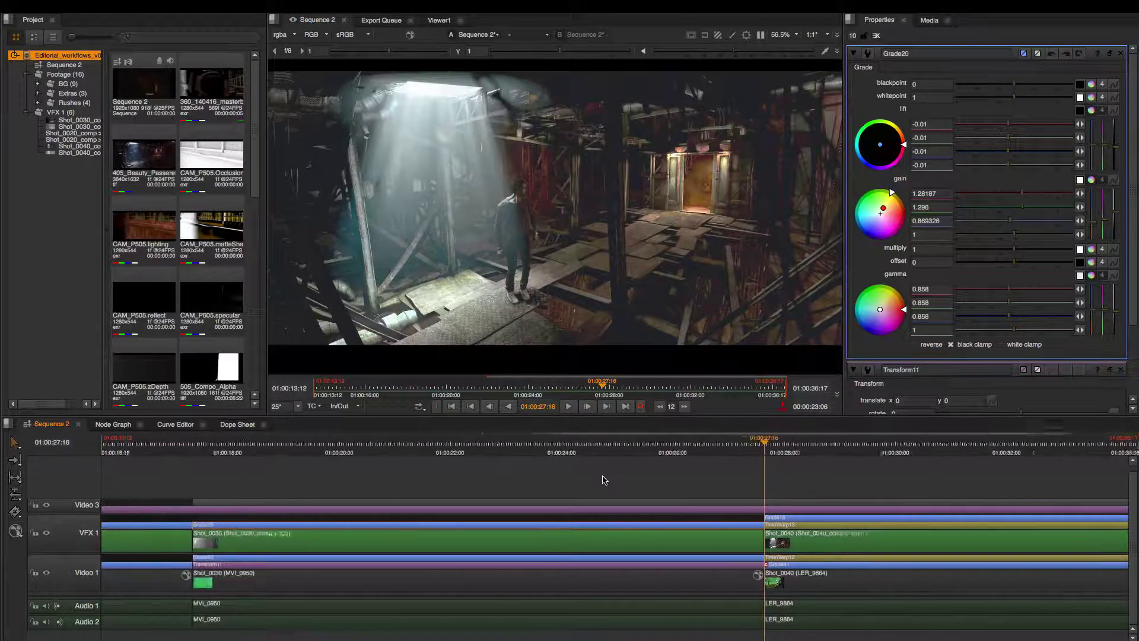
pyautogui.scroll(-3, 590, 473)
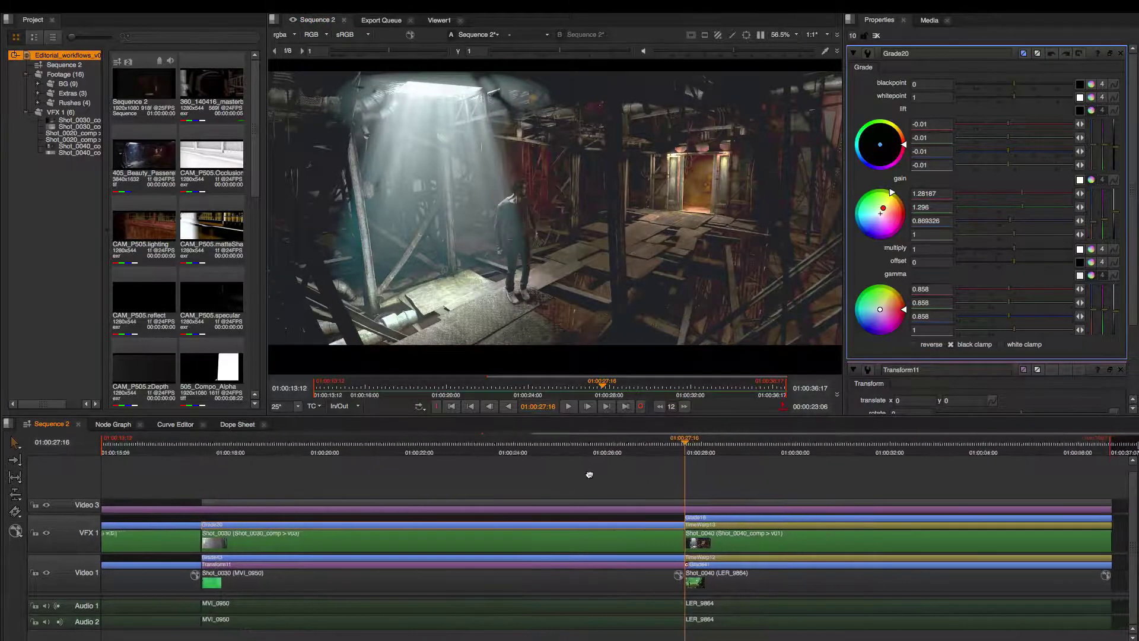
pyautogui.scroll(4, 629, 471)
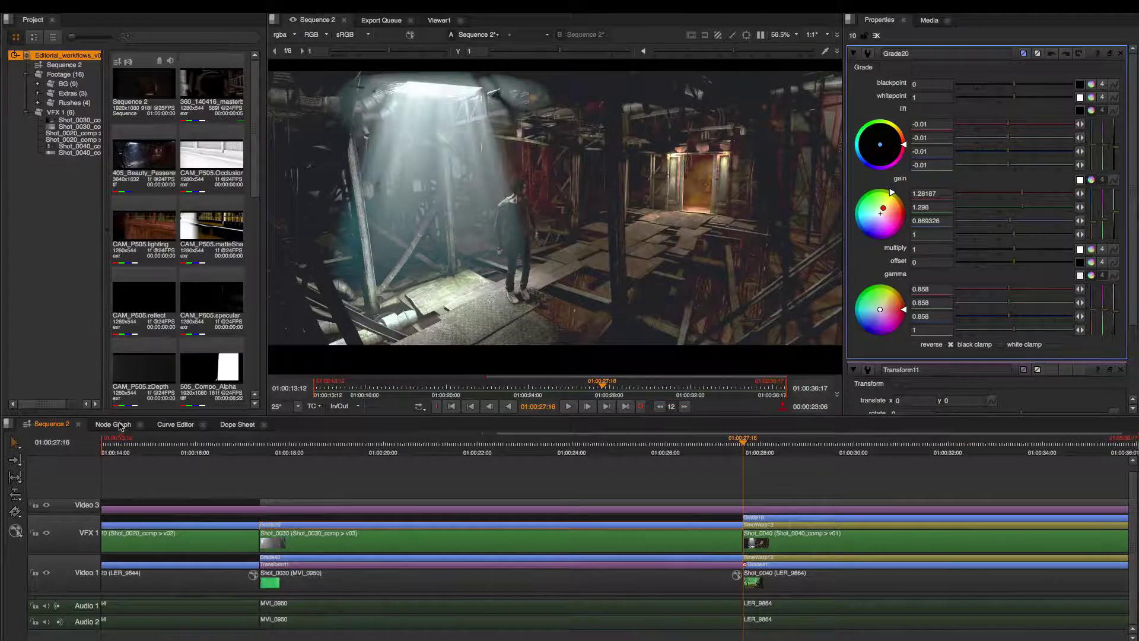